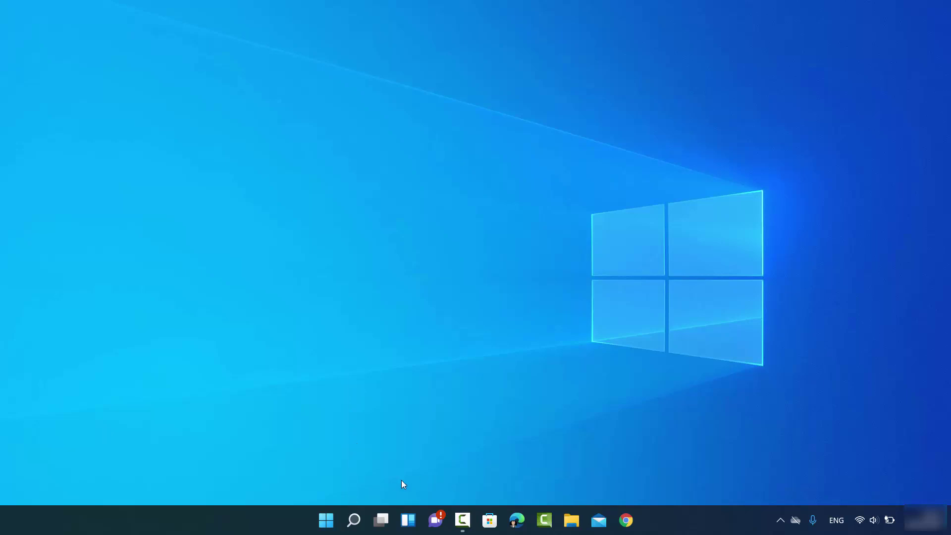
- Search Windows for "settings" and open the Settings app
click(355, 520)
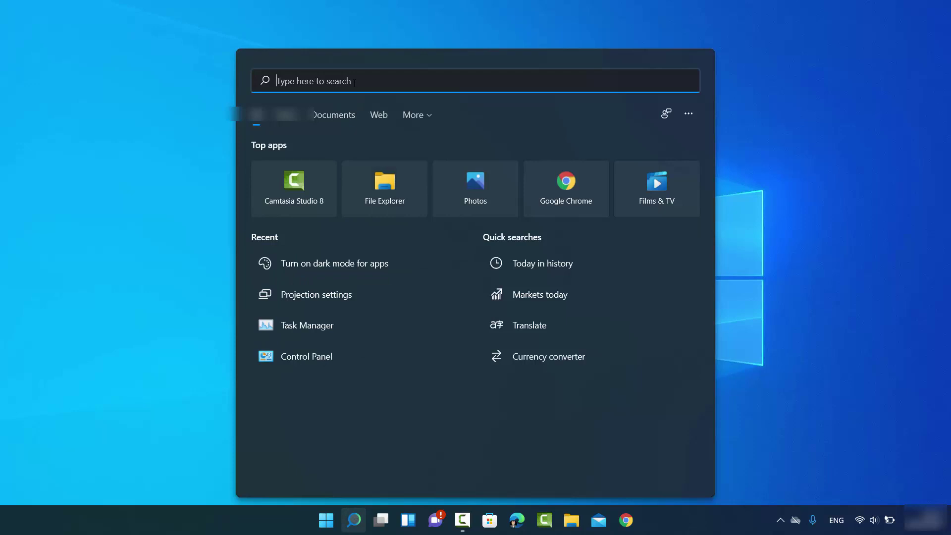
text(settings)
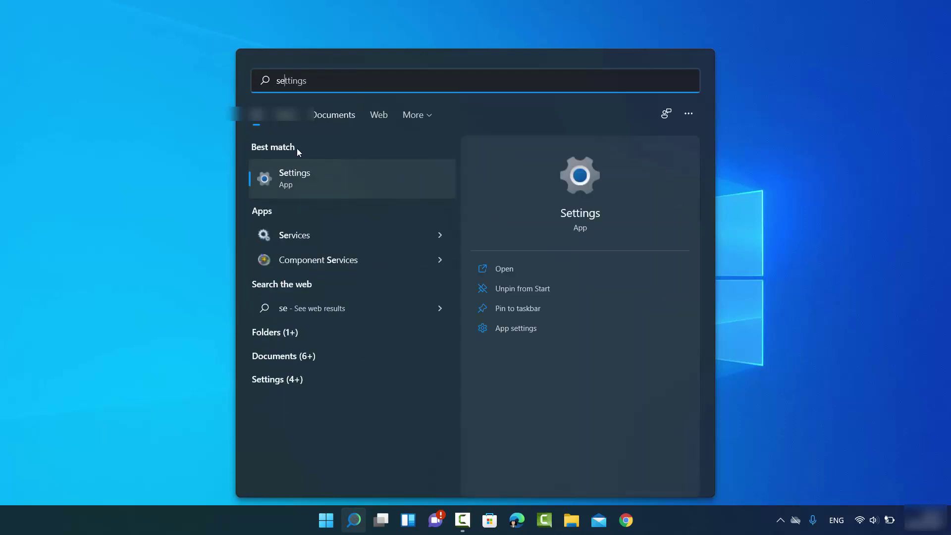
click(293, 187)
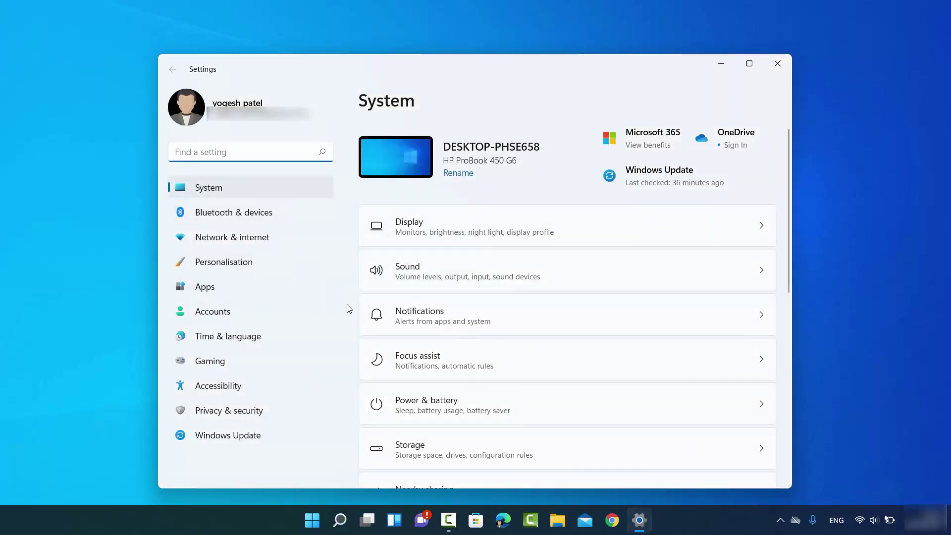
right_click(313, 524)
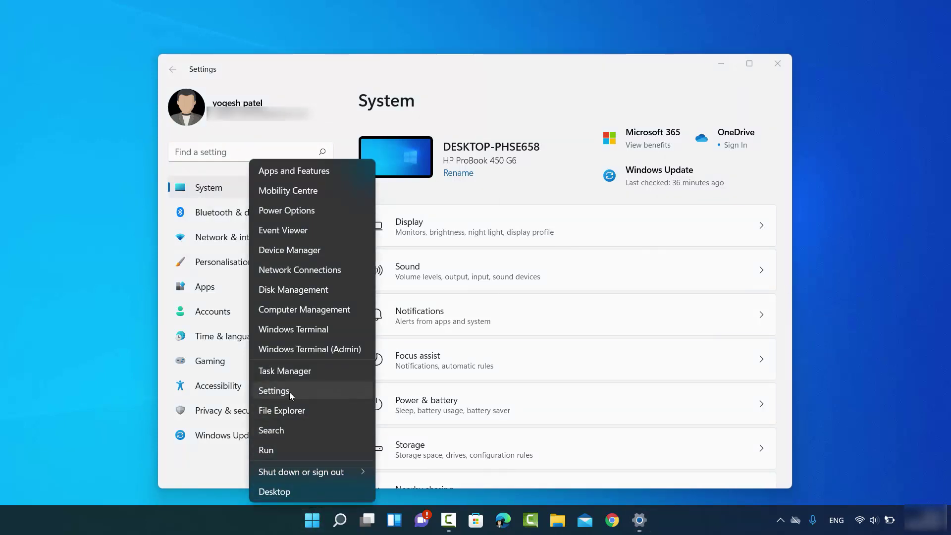
click(545, 95)
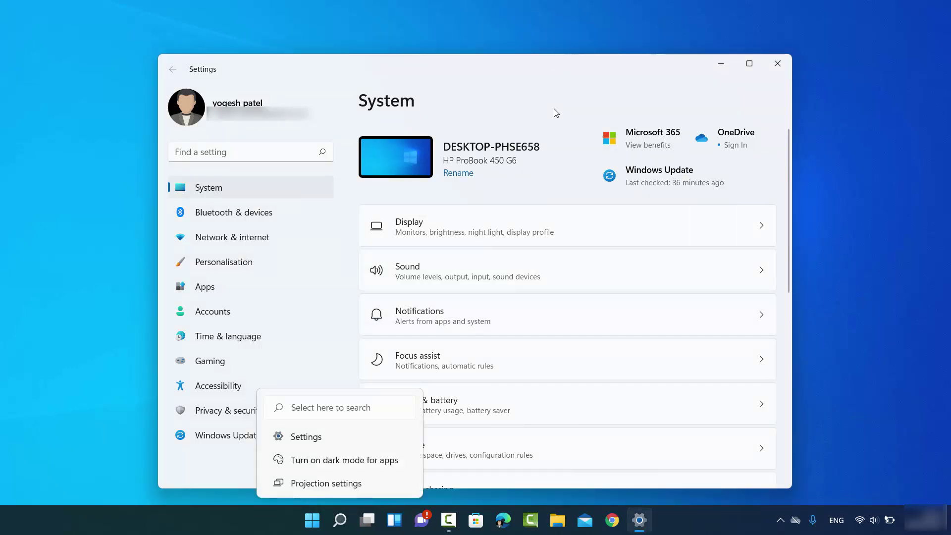
click(84, 142)
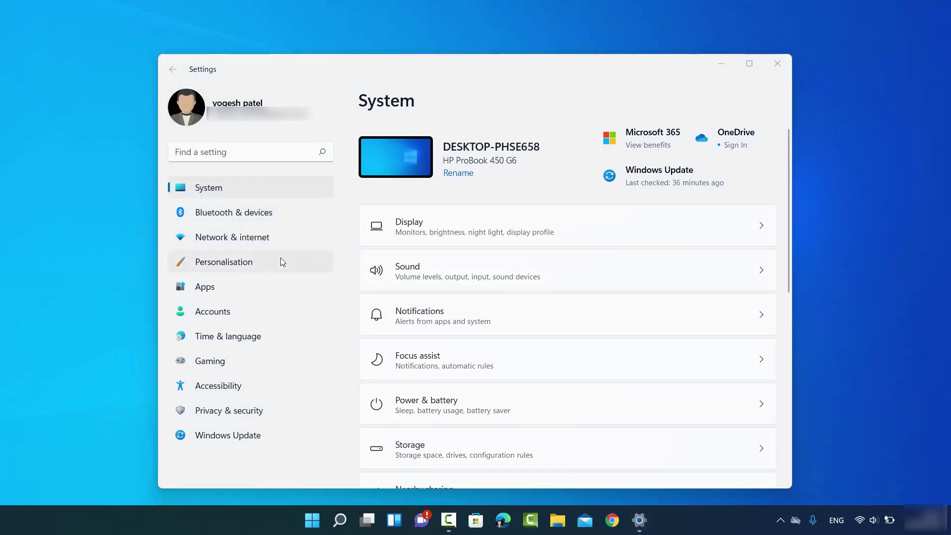
- Open the Colours page of the Personalisation settings
click(232, 266)
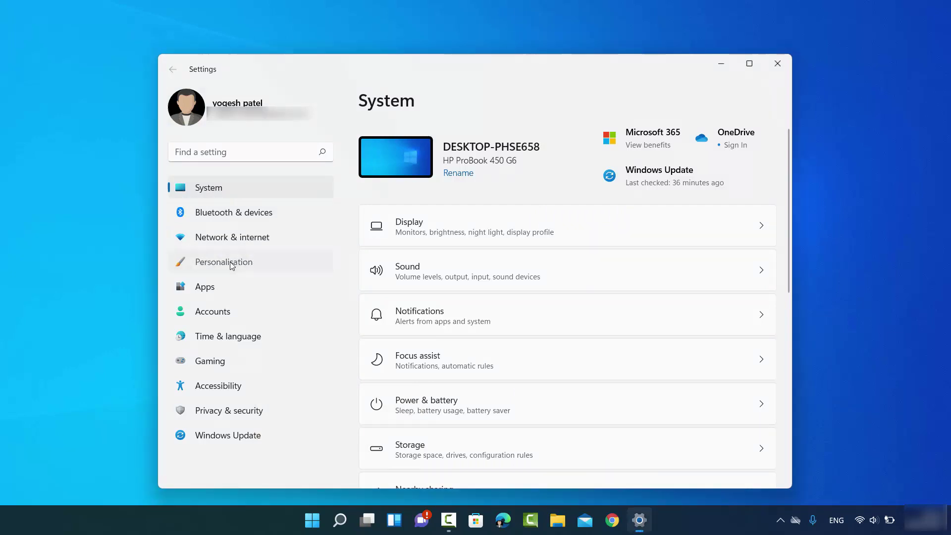
scroll(658, 261, down, 3)
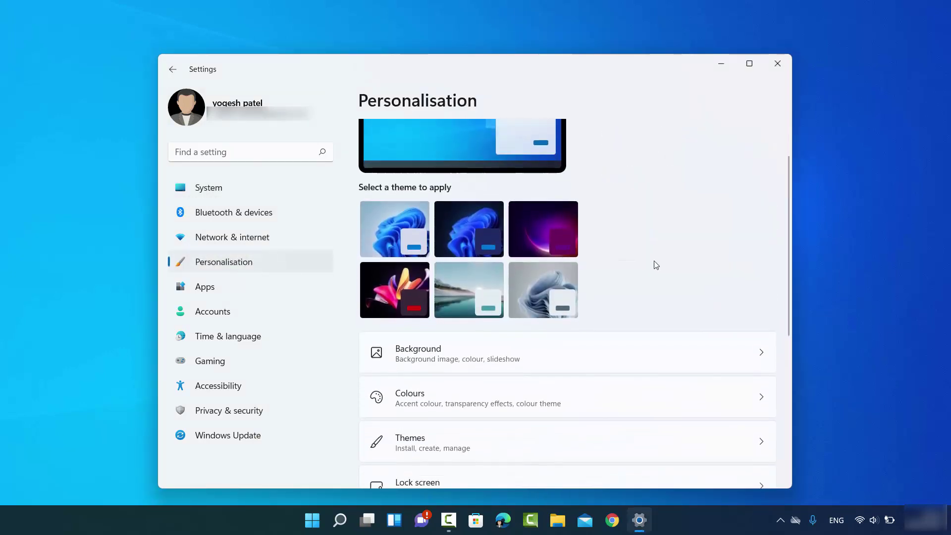
scroll(655, 265, down, 1)
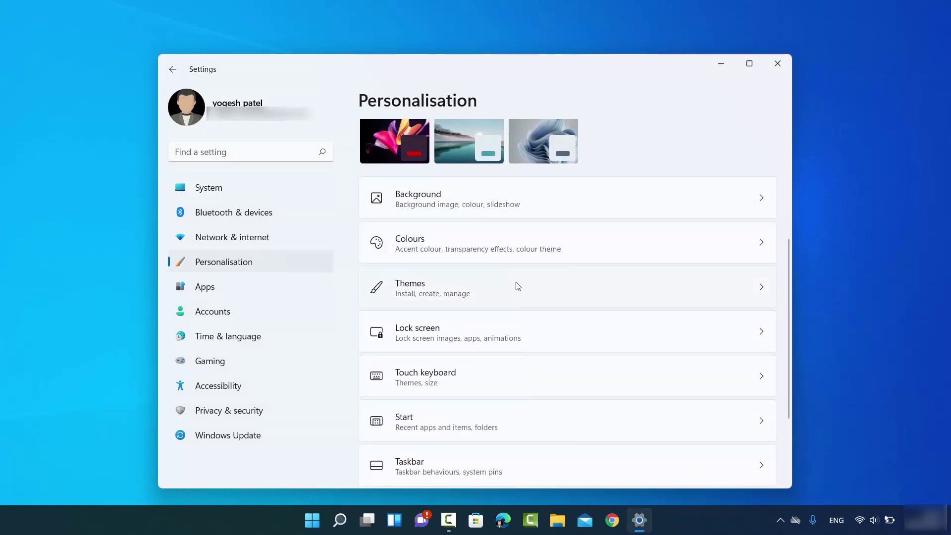
click(425, 247)
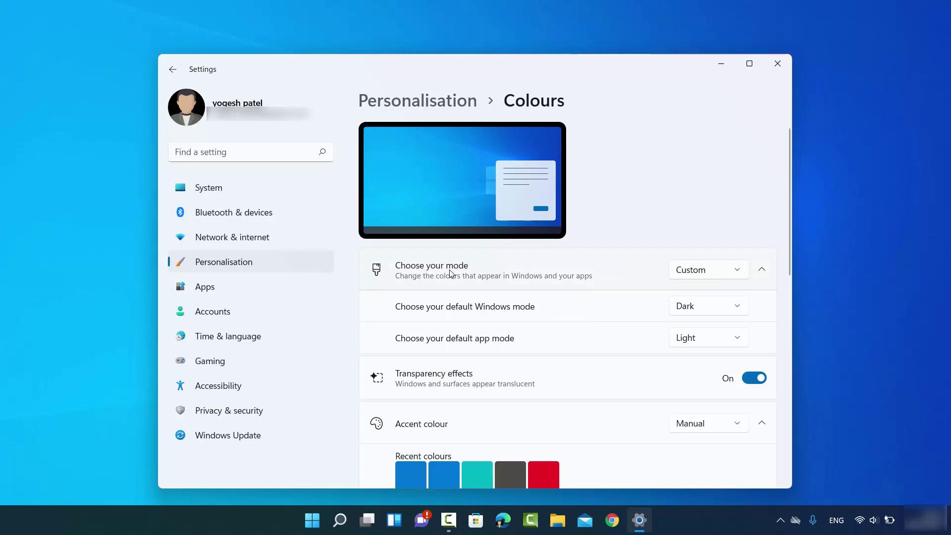
- Set the overall colour mode for Windows and apps to Dark
click(690, 273)
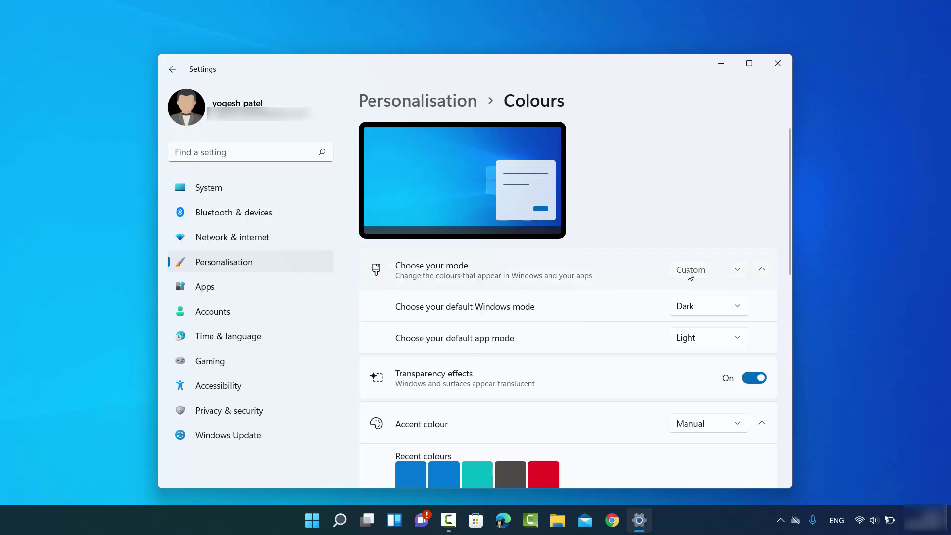
click(627, 321)
click(691, 275)
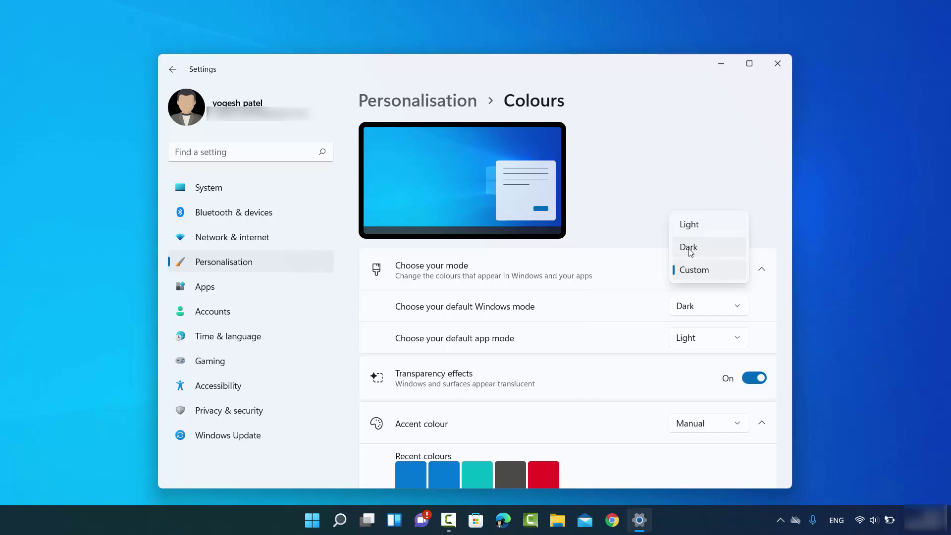
click(691, 252)
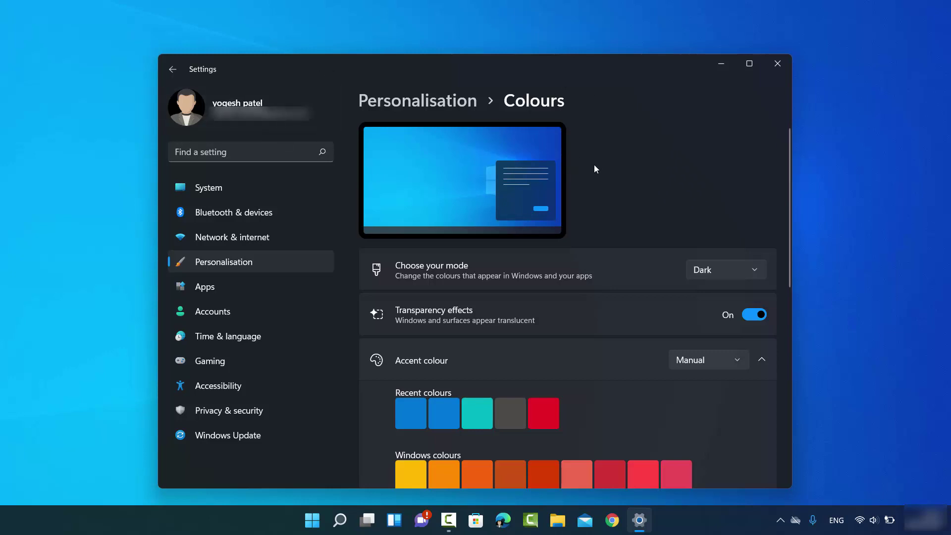
- Open File Explorer and Chrome to check how they look in dark mode, then minimise Chrome
click(556, 528)
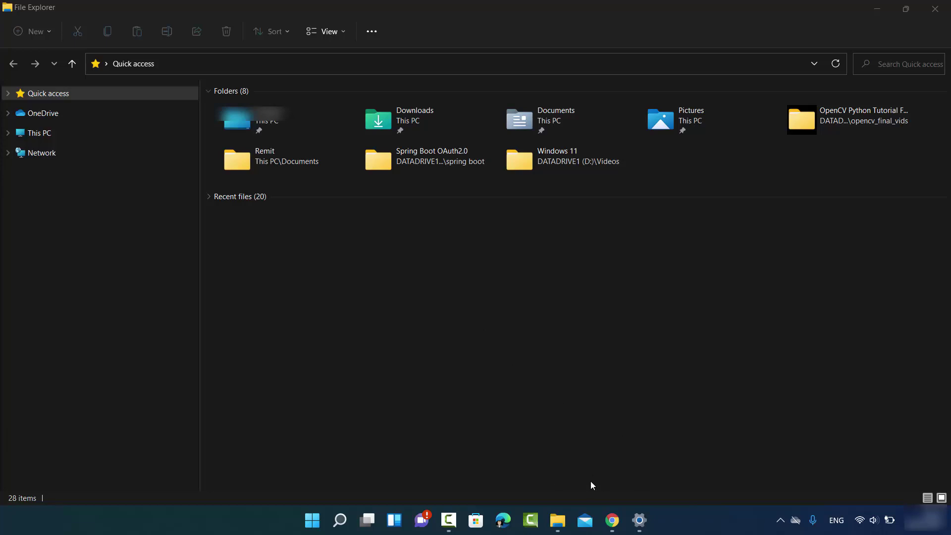
click(613, 520)
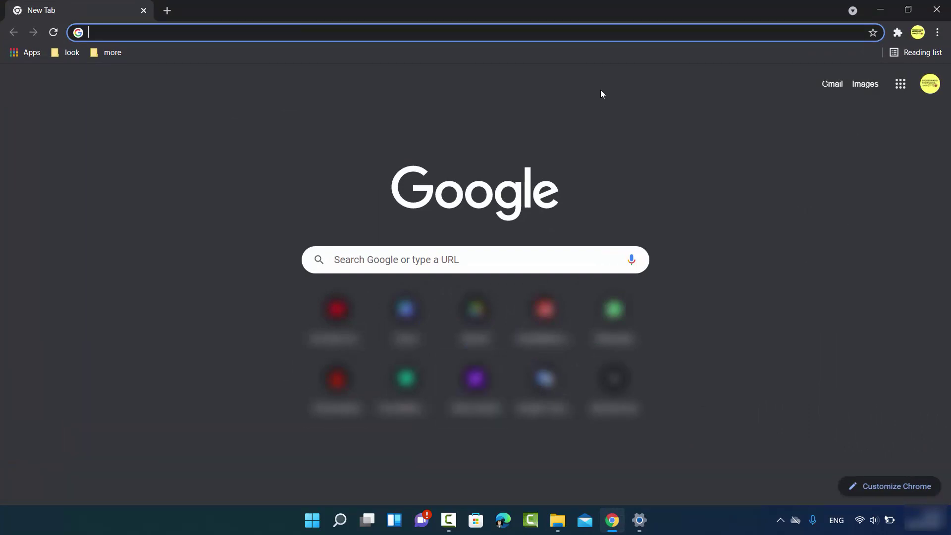
click(882, 11)
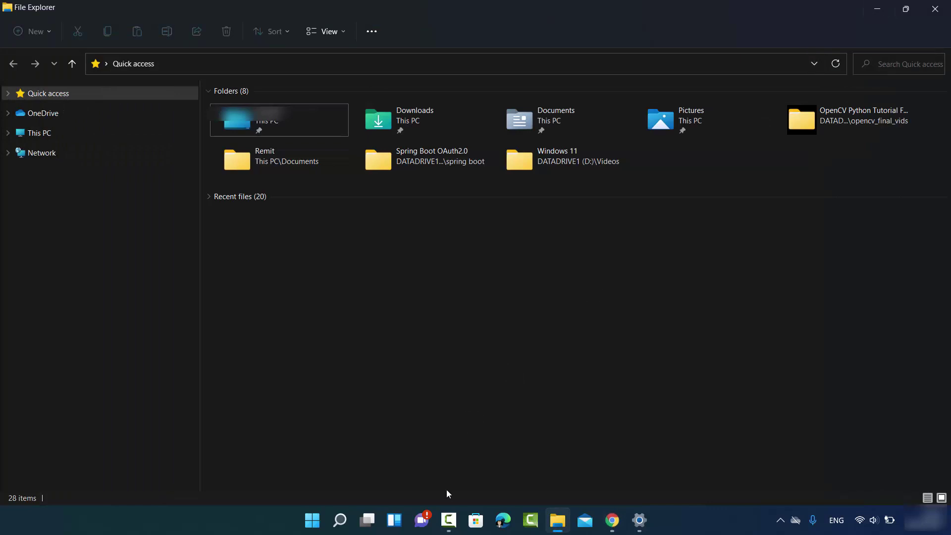
- Search for "control panel", open Control Panel to check its appearance in dark mode, and close it
click(340, 520)
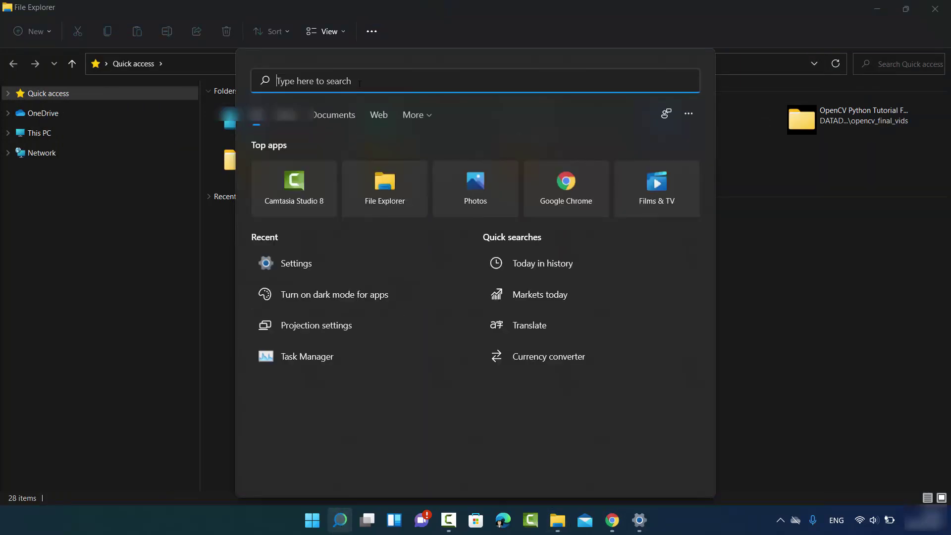
text(control panel)
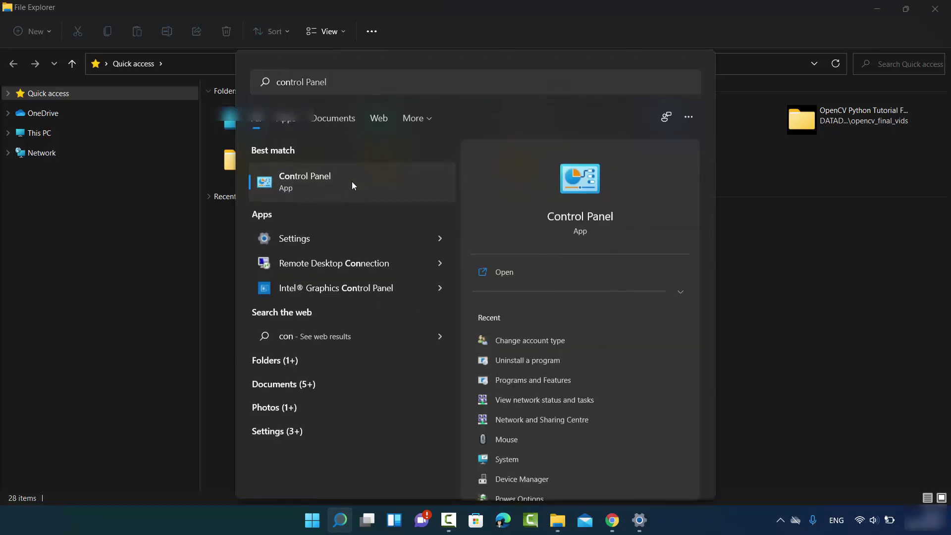
click(351, 181)
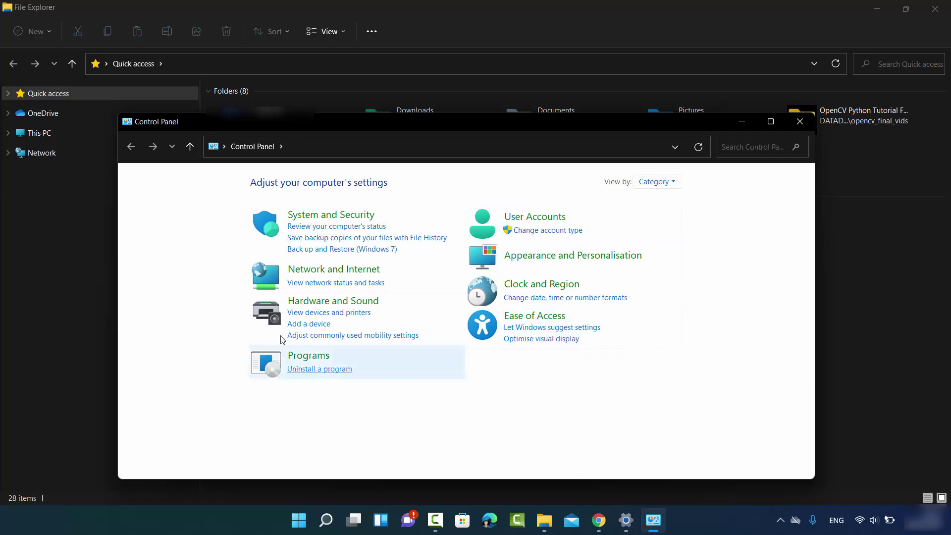
click(807, 127)
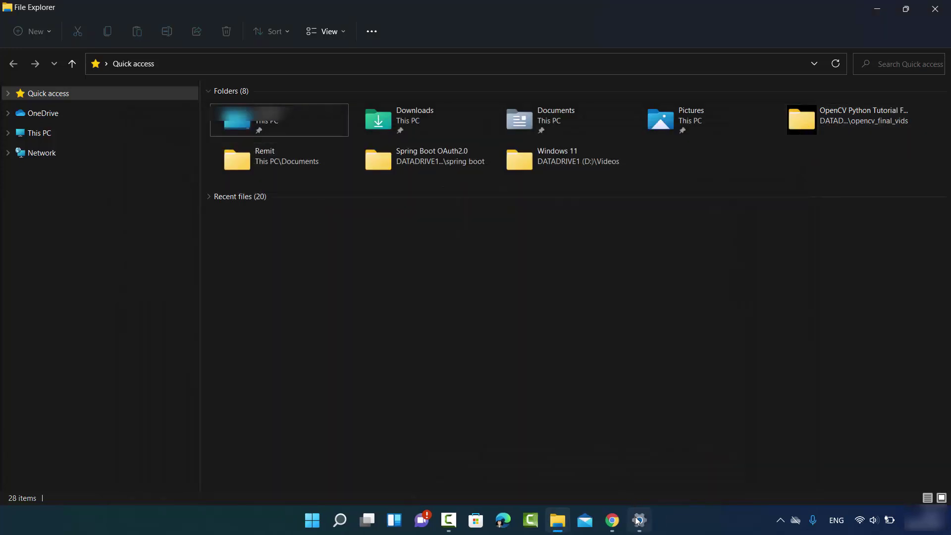
- Minimise File Explorer to return to the Colours settings and set the overall colour mode to Light
click(877, 8)
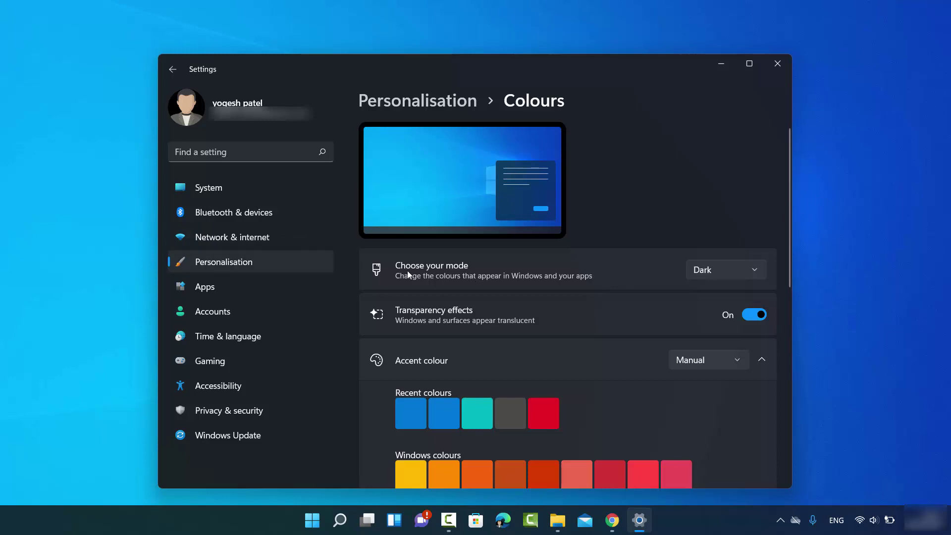
click(703, 275)
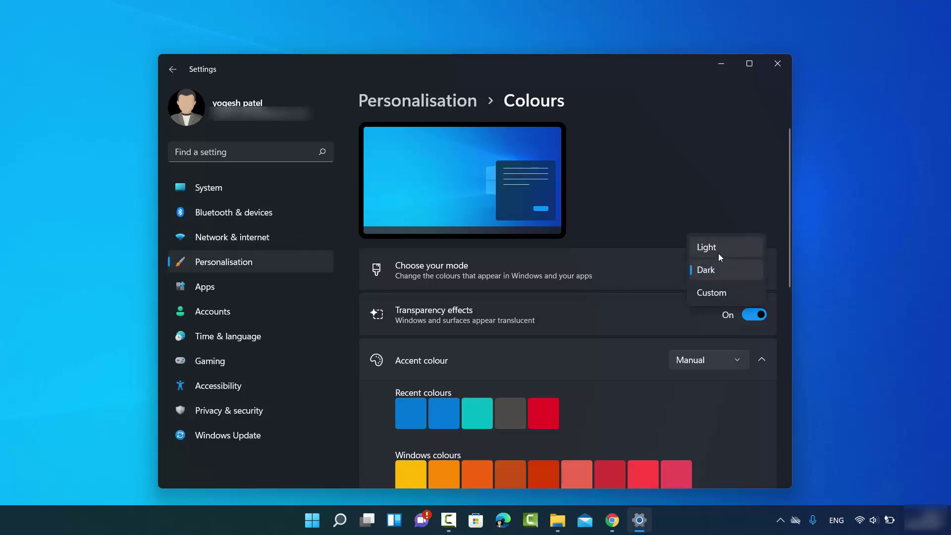
click(714, 249)
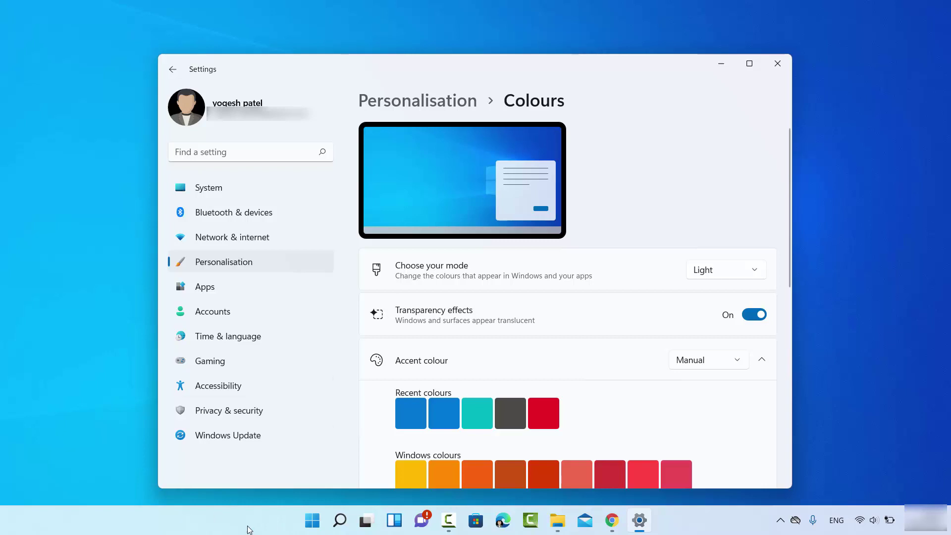
- Check how Chrome and File Explorer look in light mode, minimising each window after viewing it
click(613, 521)
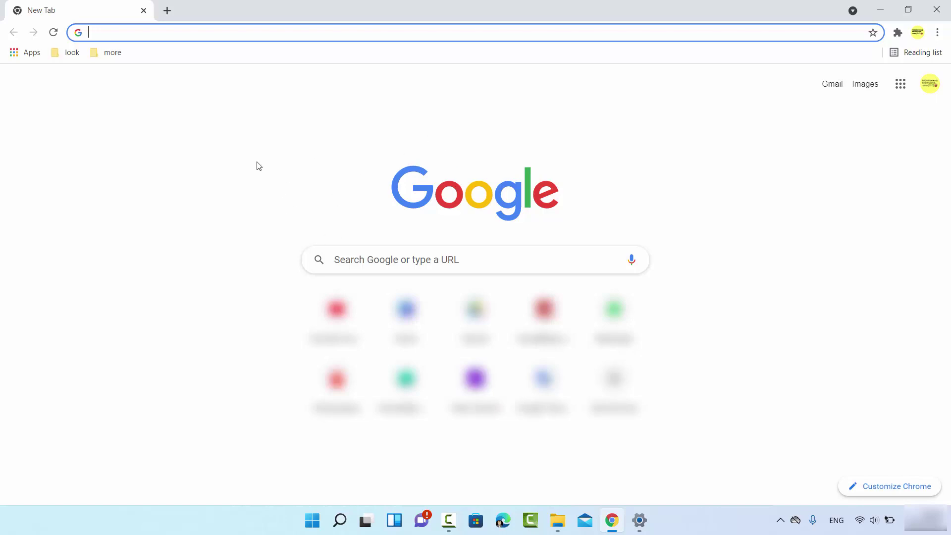
click(878, 14)
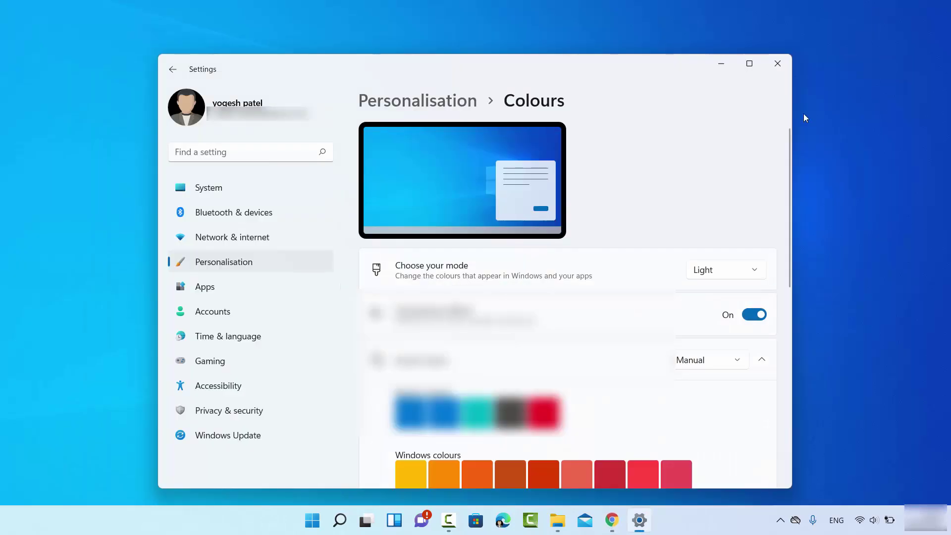
click(558, 520)
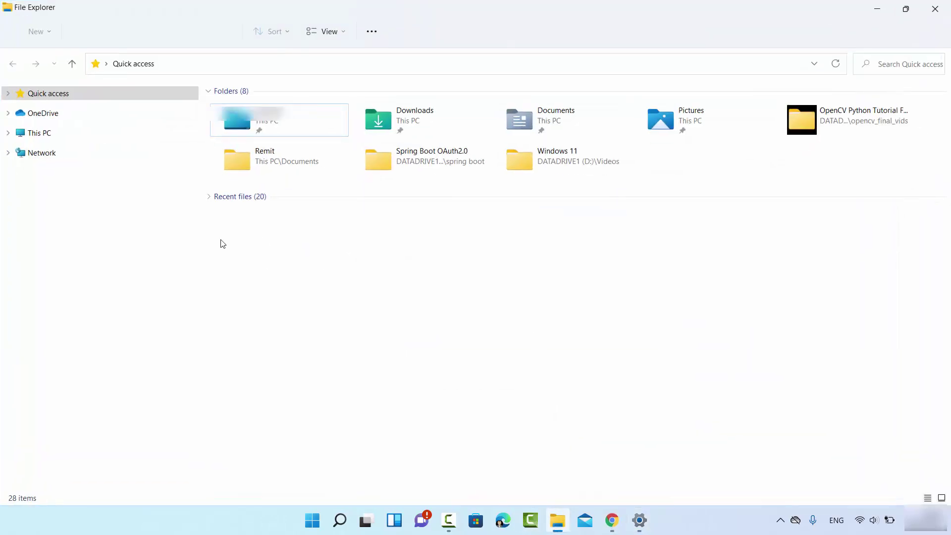
click(877, 9)
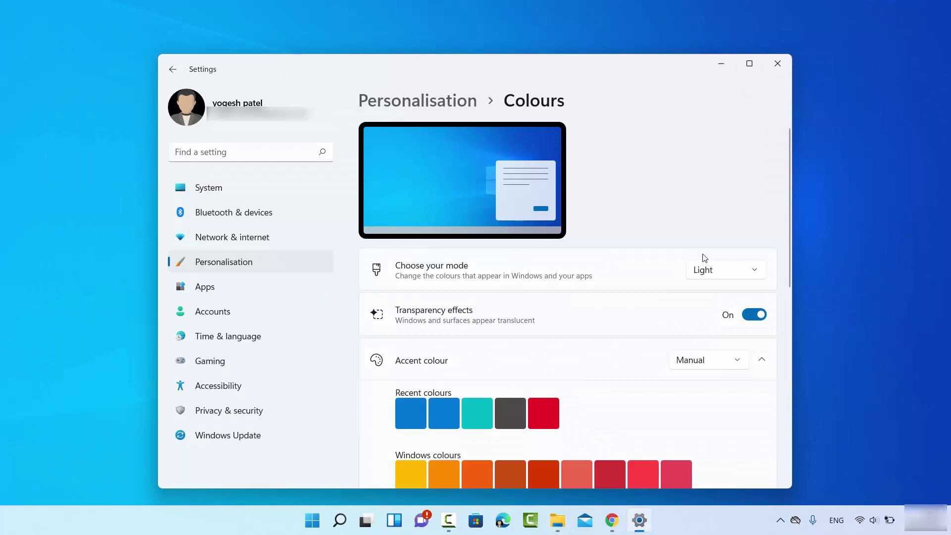
- Set the colour mode to Custom and the default Windows mode to Dark
click(705, 270)
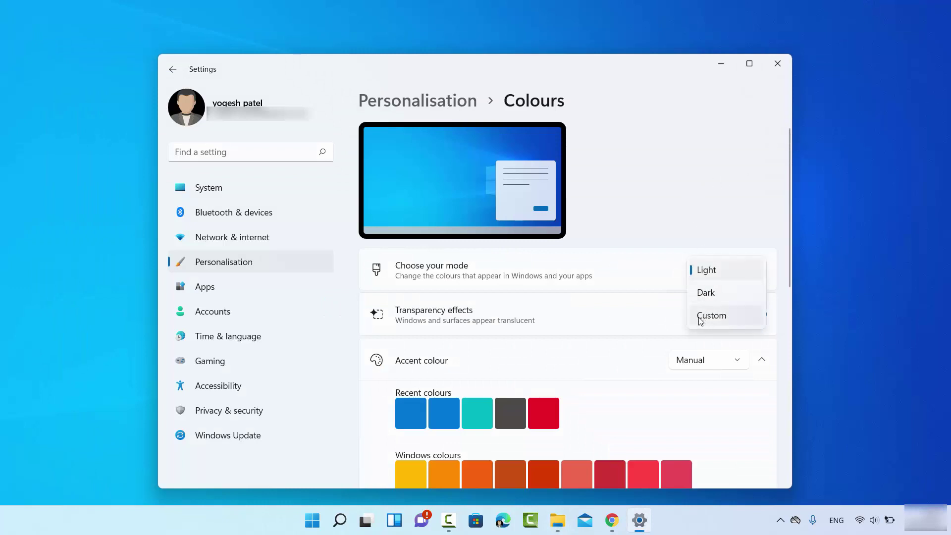
click(701, 319)
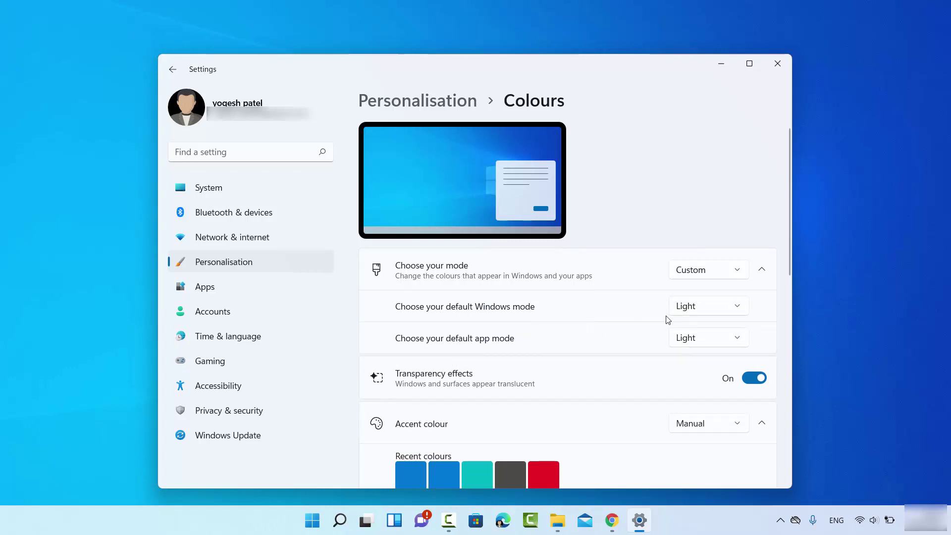
click(696, 313)
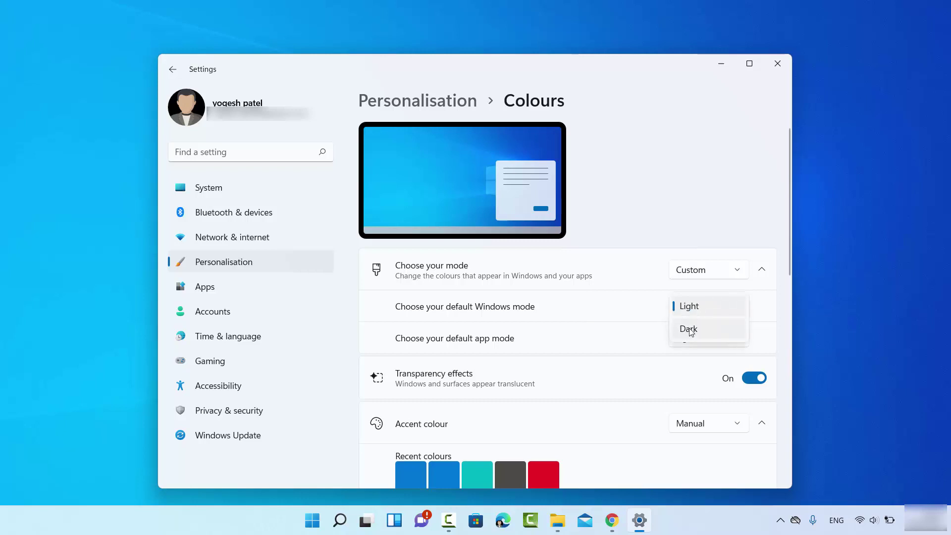
click(690, 334)
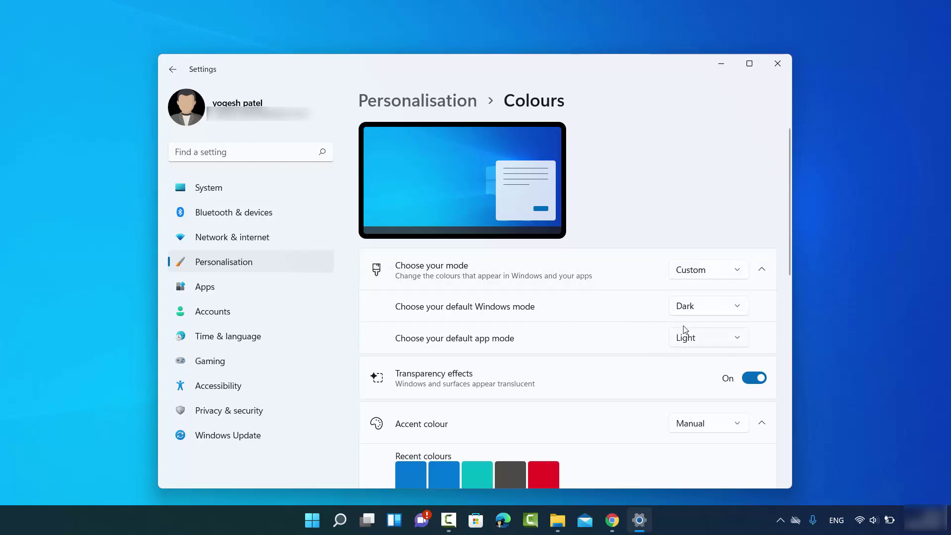
click(688, 344)
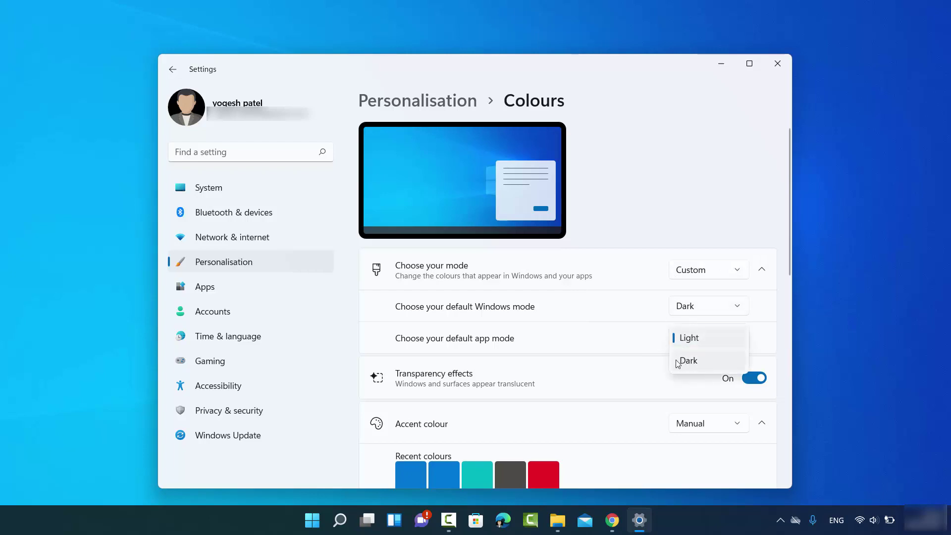
click(652, 349)
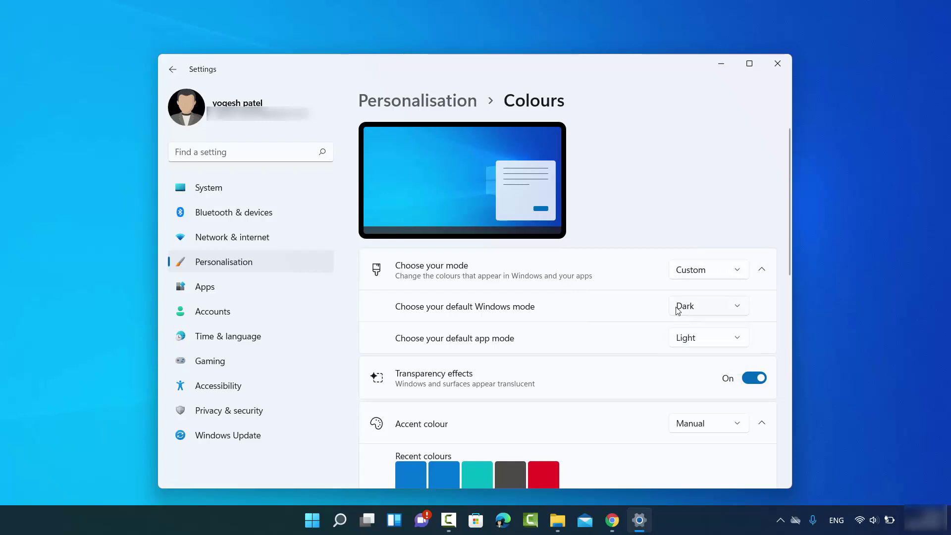
click(706, 270)
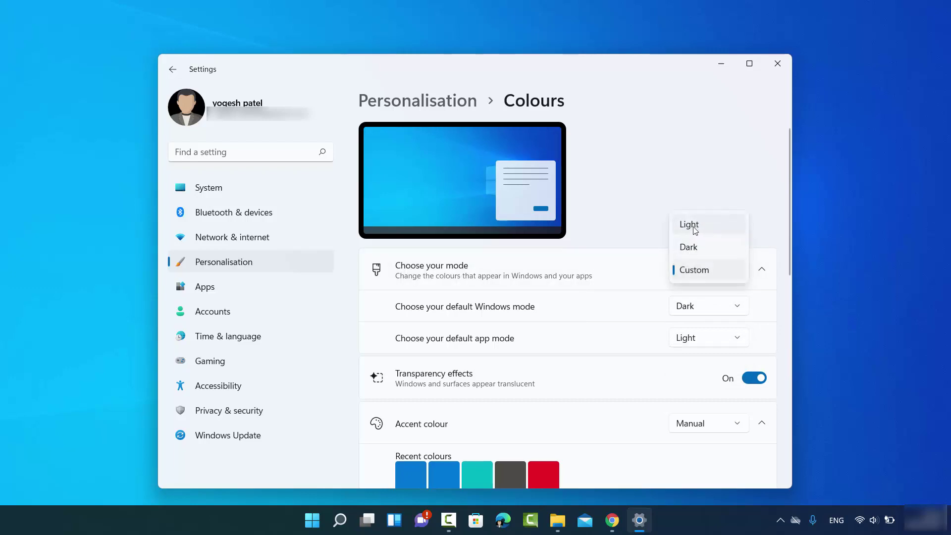
click(659, 273)
click(803, 254)
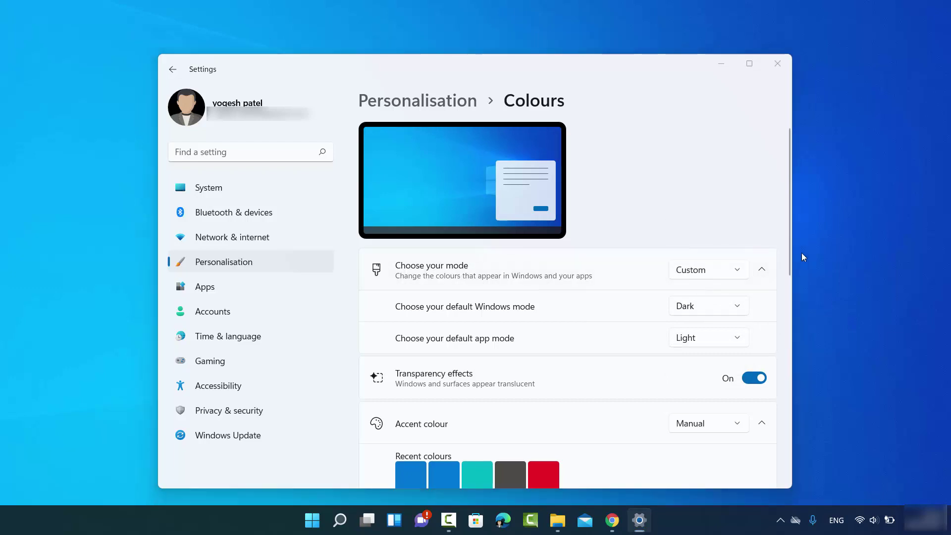